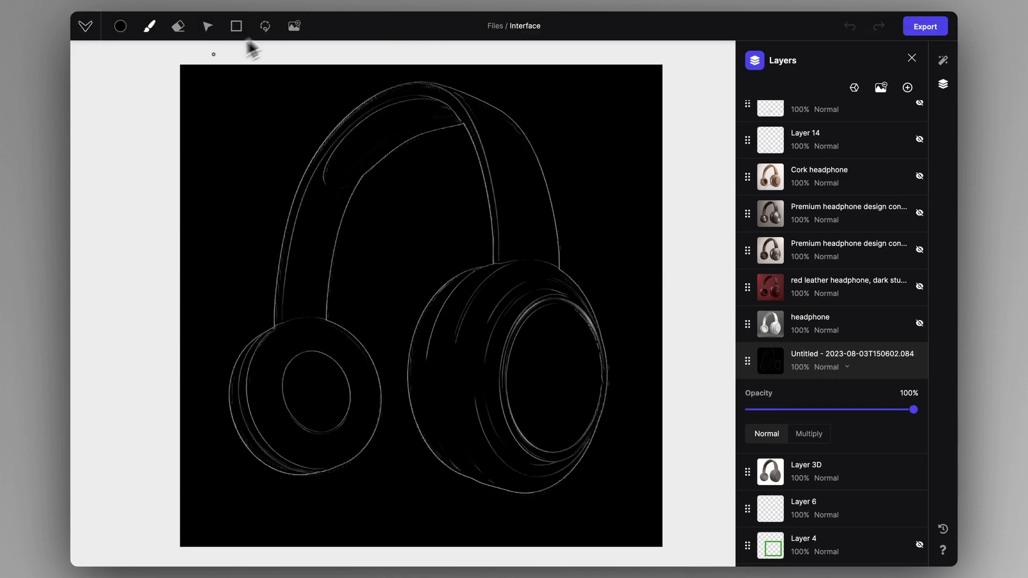
# - Return to the Headphone course files and create a new square-canvas file
pyautogui.click(91, 31)
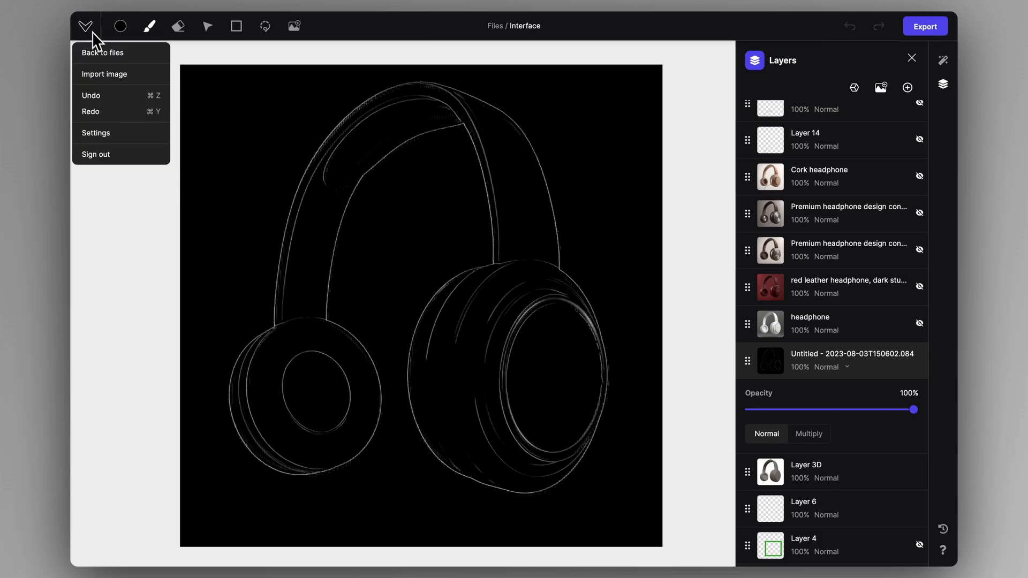
pyautogui.click(100, 51)
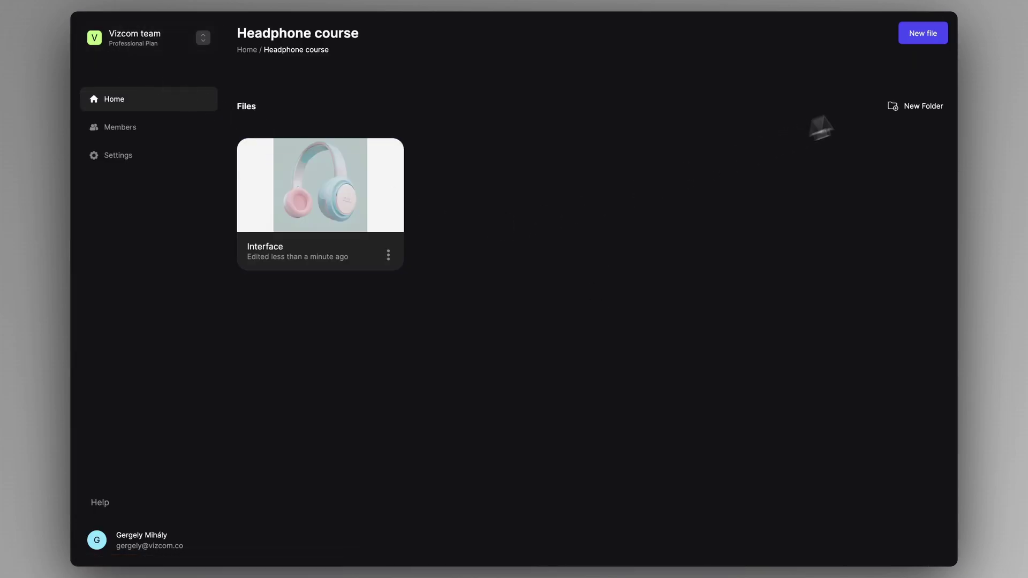
pyautogui.click(924, 34)
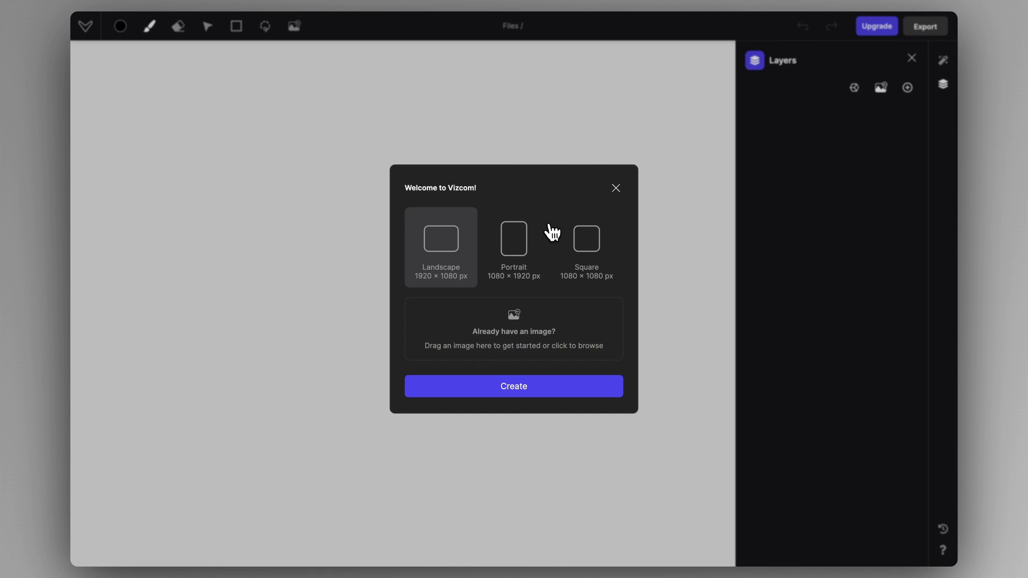
pyautogui.click(588, 246)
pyautogui.click(525, 389)
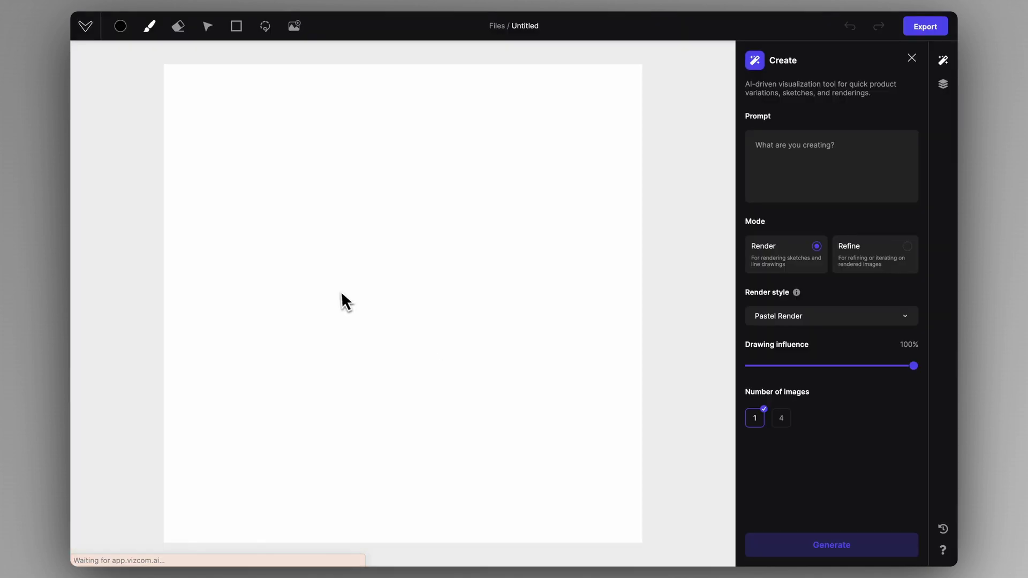
# - Import the front-view headphone line sketch from the Inktank folder onto the canvas
pyautogui.press('ctrl+super+f')
pyautogui.click(107, 551)
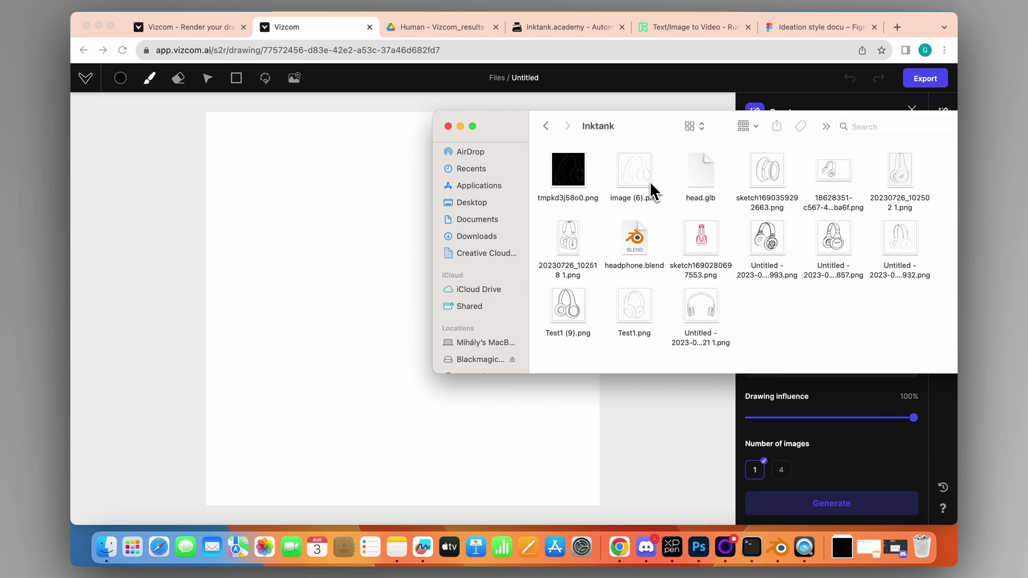
pyautogui.moveTo(648, 124); pyautogui.dragTo(616, 100)
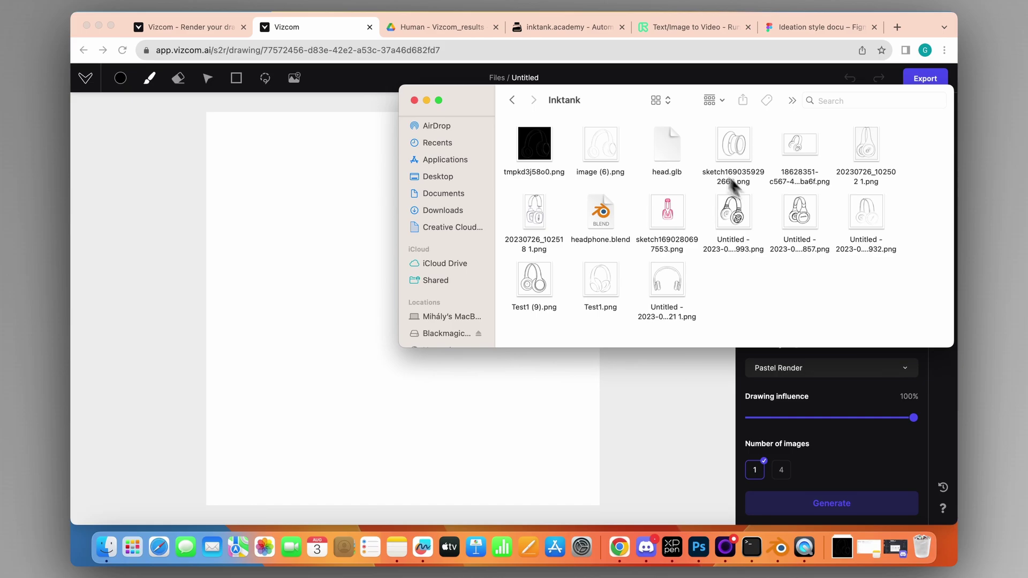
pyautogui.moveTo(674, 283)
pyautogui.mouseDown()
pyautogui.moveTo(265, 346)
pyautogui.moveTo(287, 338)
pyautogui.mouseUp()
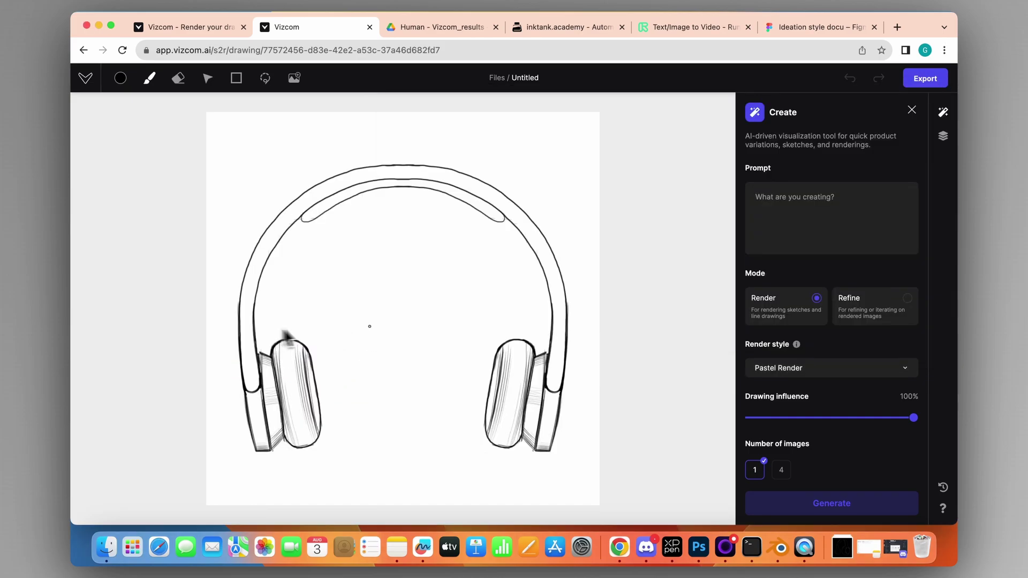
# - Render 'Red translucent jelly earcups, headphone concept' at 75% influence in Vizcom General, then confirm
pyautogui.click(828, 204)
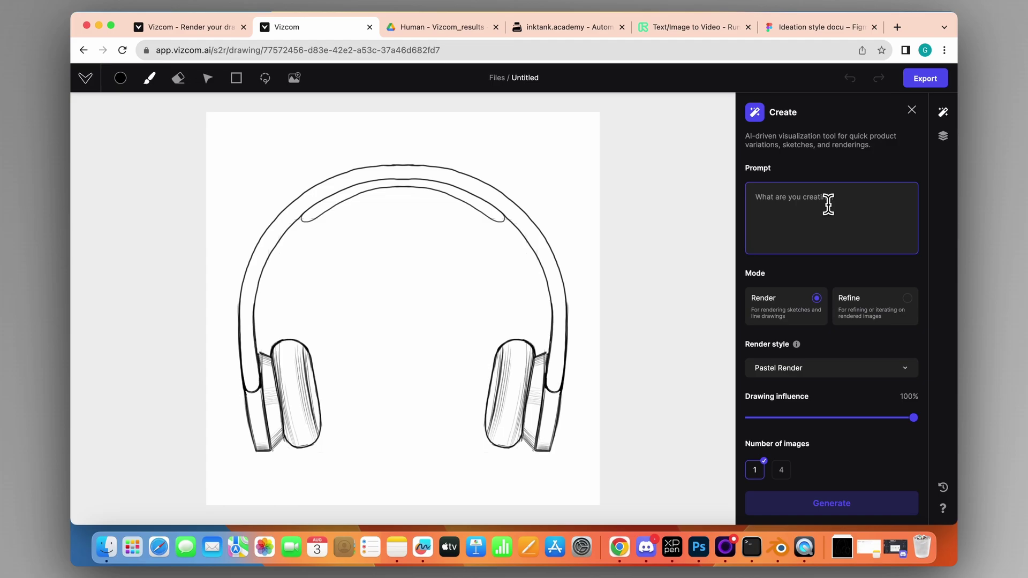
pyautogui.write('Re')
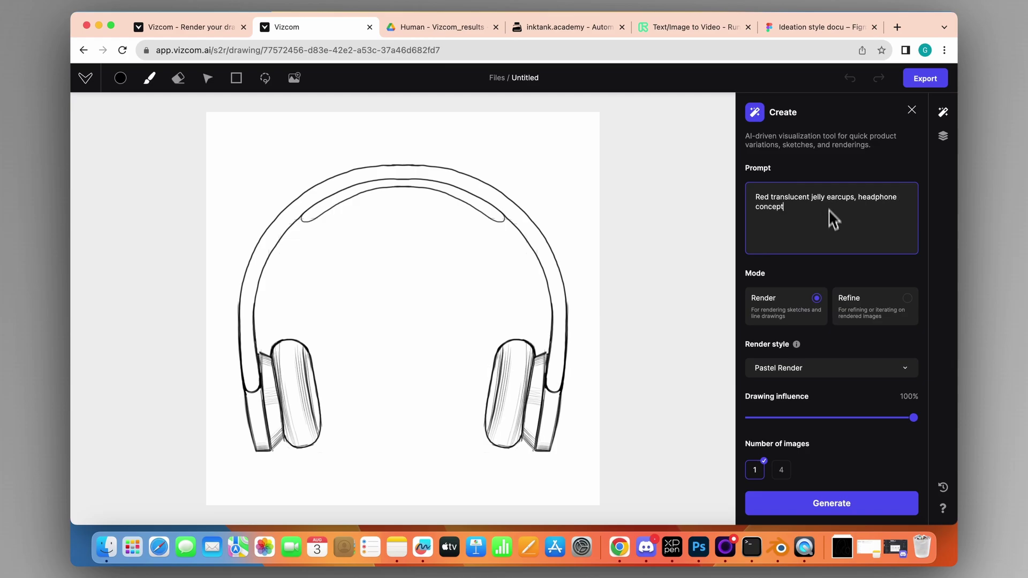
pyautogui.click(873, 417)
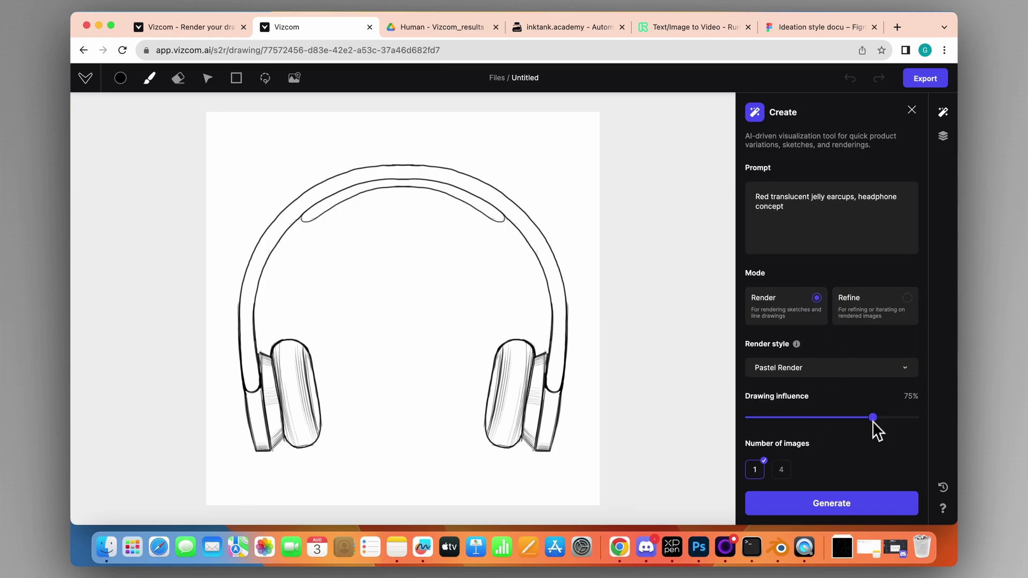
pyautogui.click(823, 368)
pyautogui.click(817, 392)
pyautogui.click(818, 499)
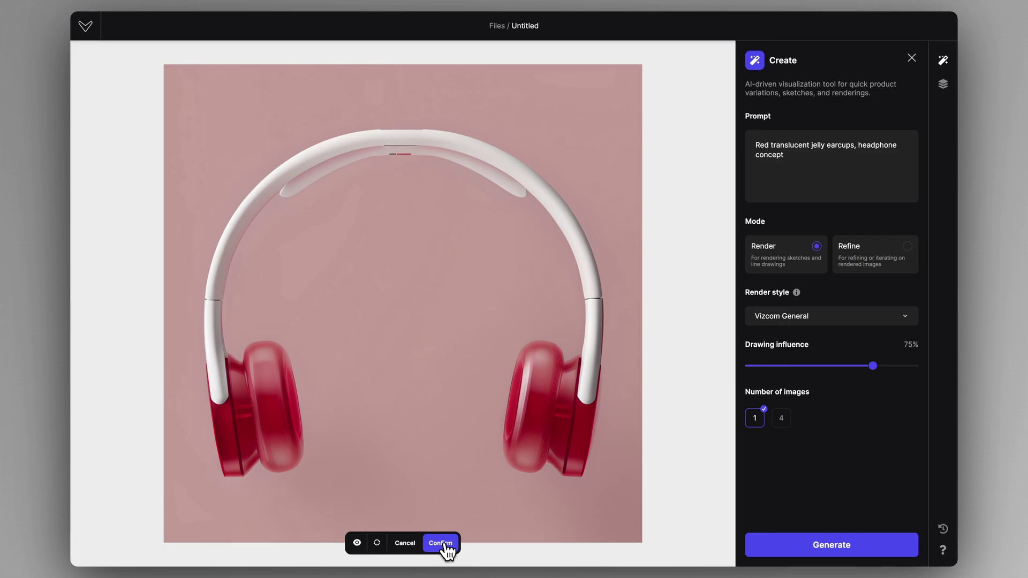
pyautogui.click(440, 544)
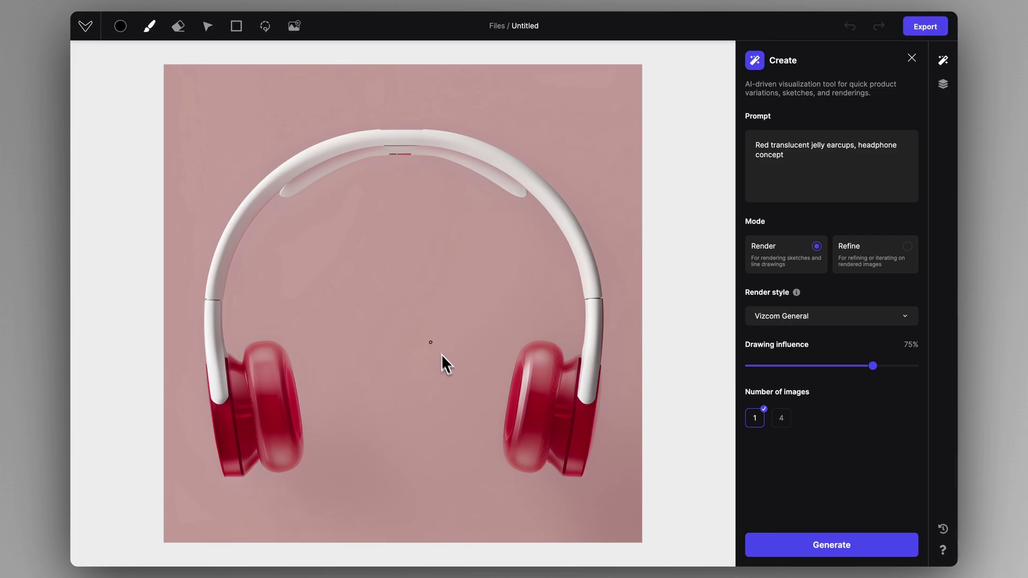
# - Show the layers list to reach the new render layer
pyautogui.scroll(-3, 441, 354)
pyautogui.scroll(3, 368, 356)
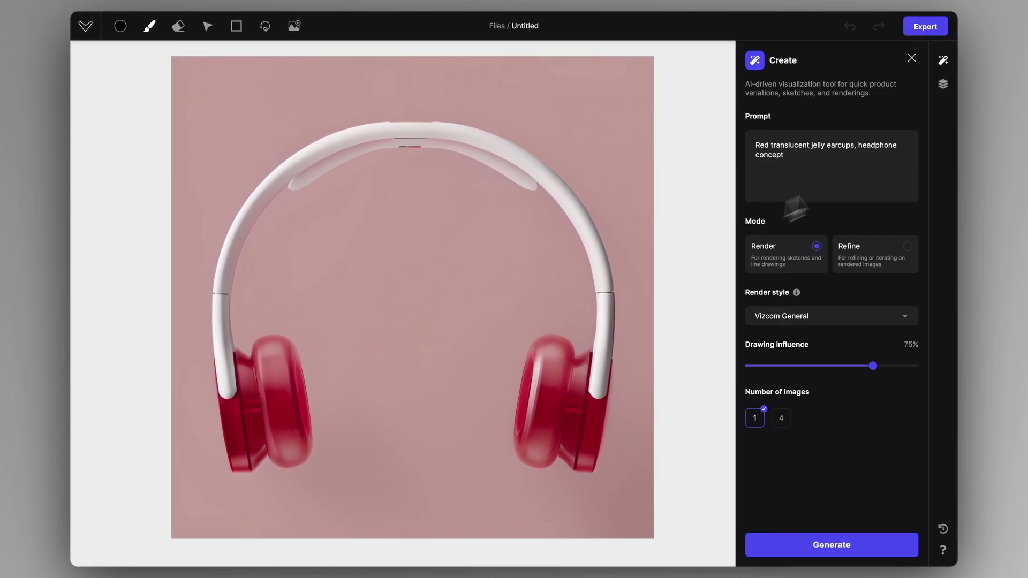
pyautogui.click(944, 84)
# - Hide the red earcup layer and generate a 'blue fabric headphone' render at 100% influence
pyautogui.click(919, 117)
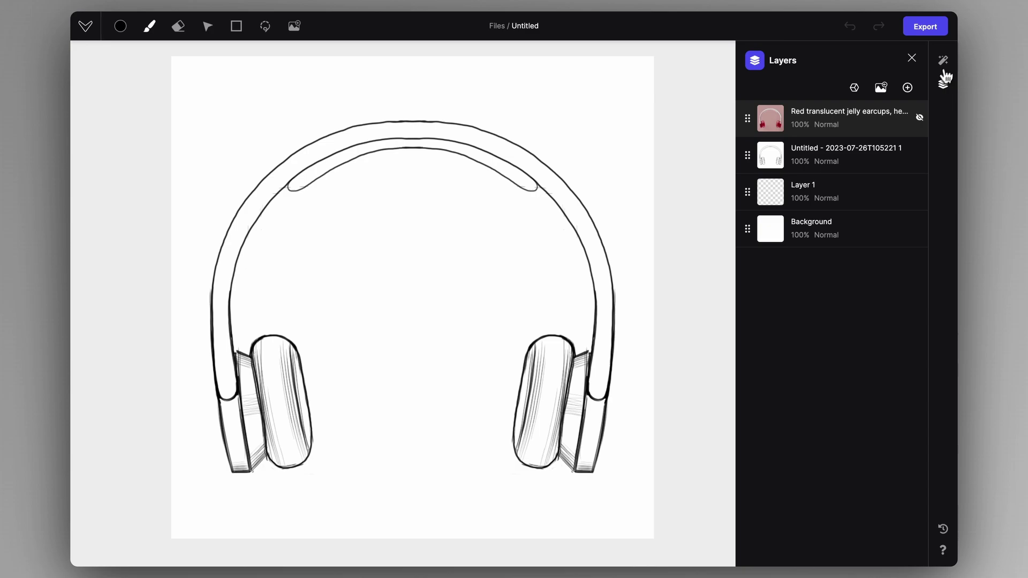
pyautogui.click(944, 65)
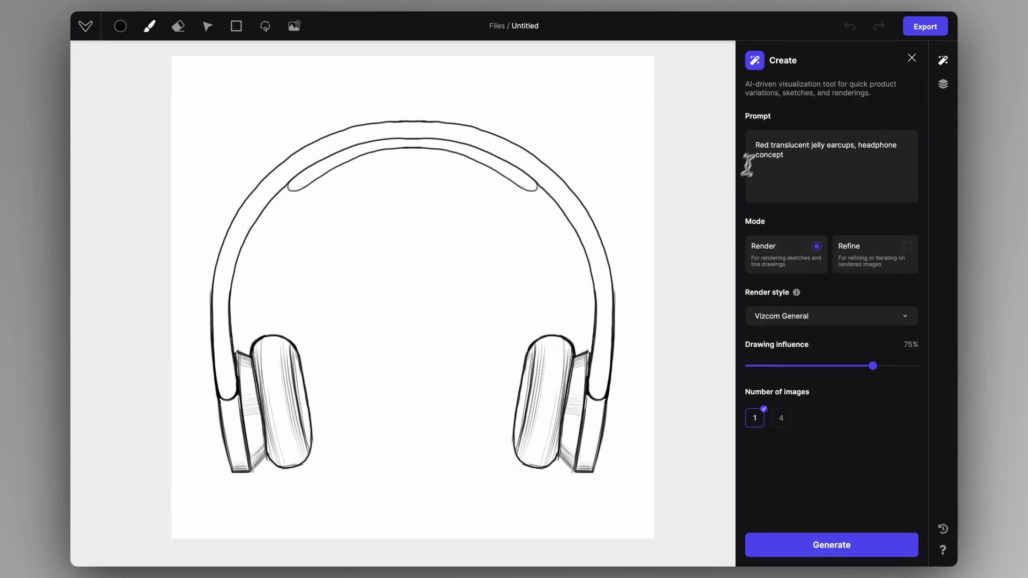
pyautogui.tripleClick(789, 156)
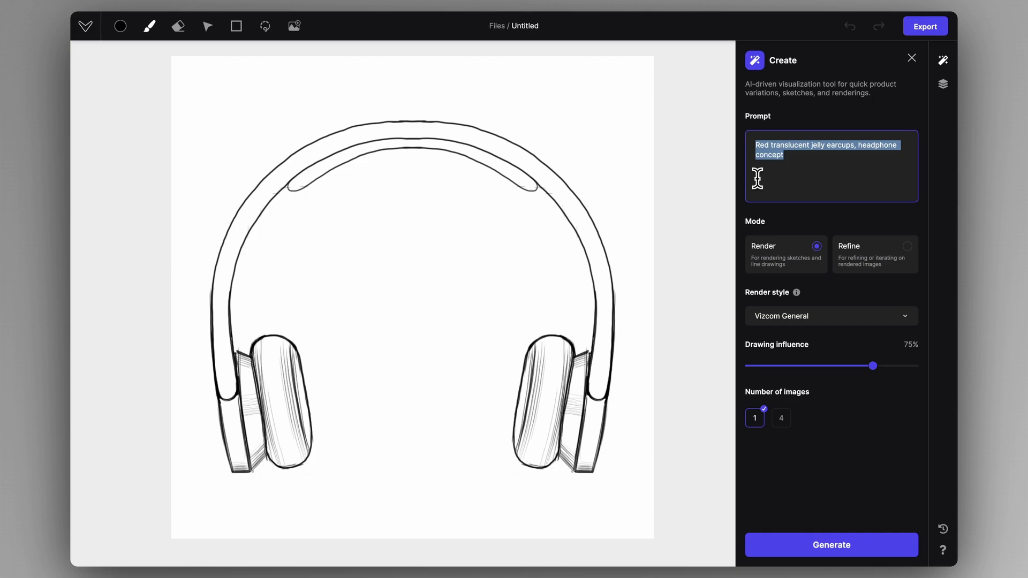
pyautogui.write('blue fabric headphone')
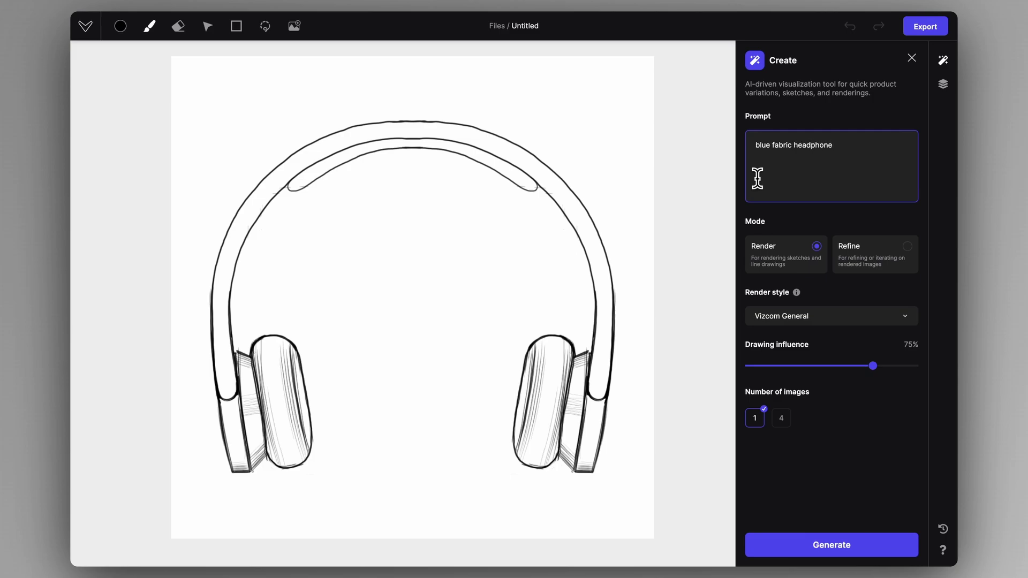
pyautogui.moveTo(873, 365); pyautogui.dragTo(917, 370)
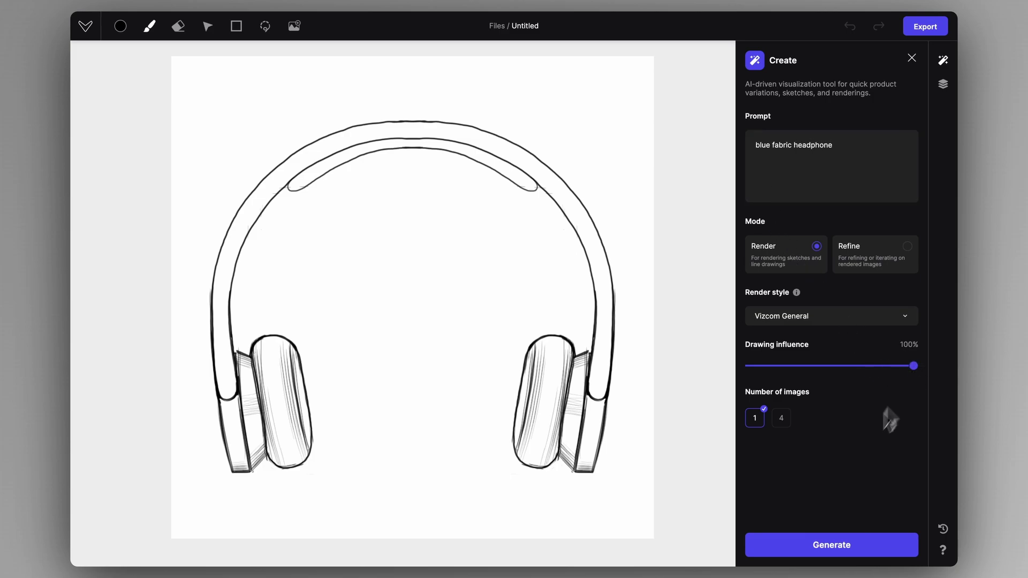
pyautogui.click(830, 552)
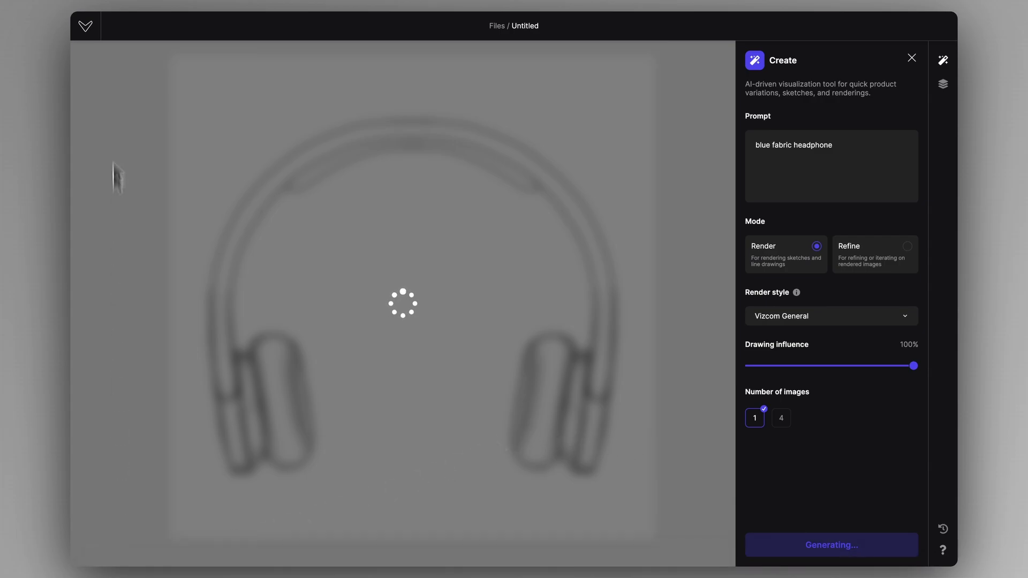
# - Check the Inktank sketch folder on the desktop, then discard the blue fabric render
pyautogui.click(113, 21)
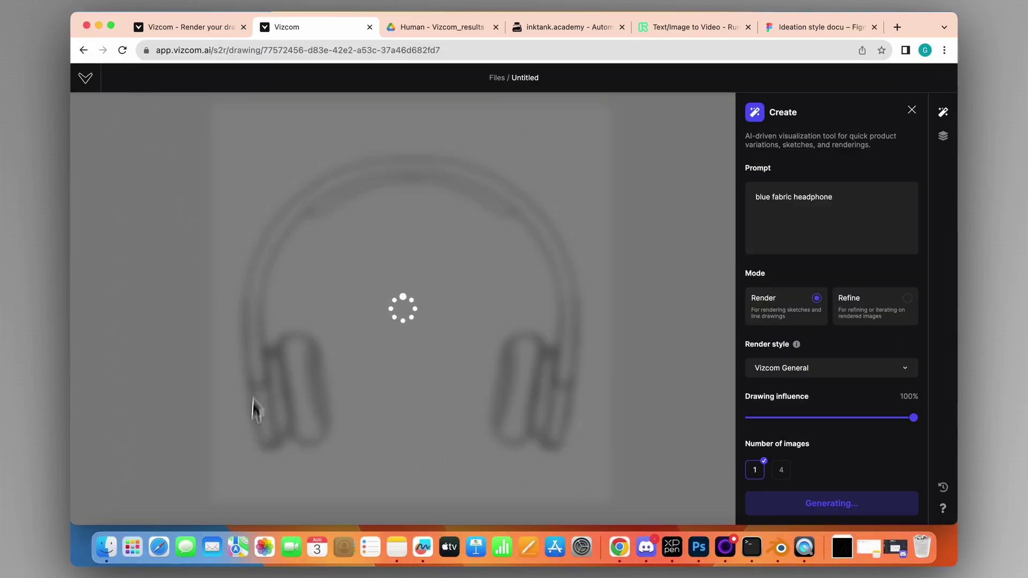
pyautogui.click(106, 546)
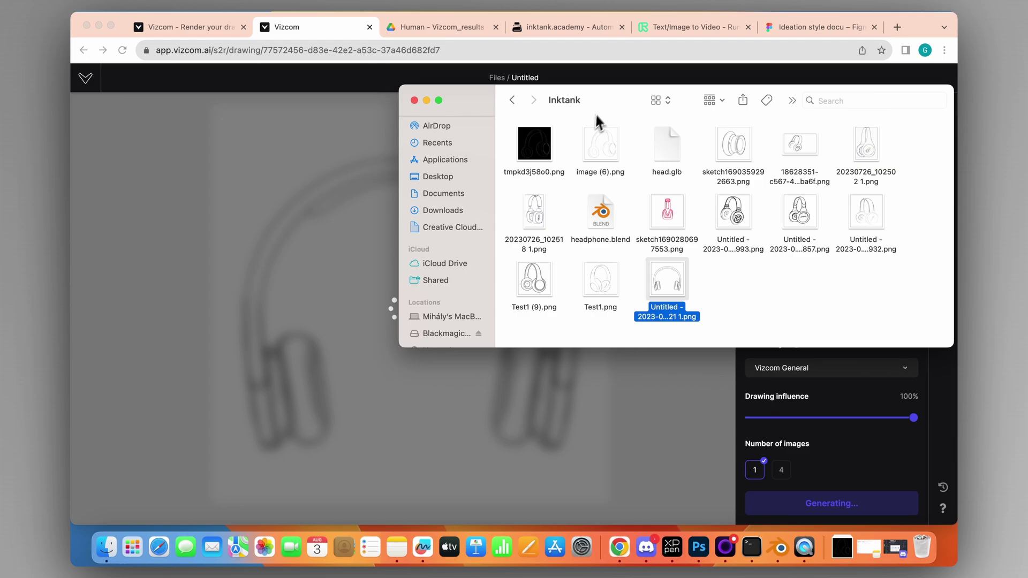
pyautogui.moveTo(596, 114); pyautogui.dragTo(677, 101)
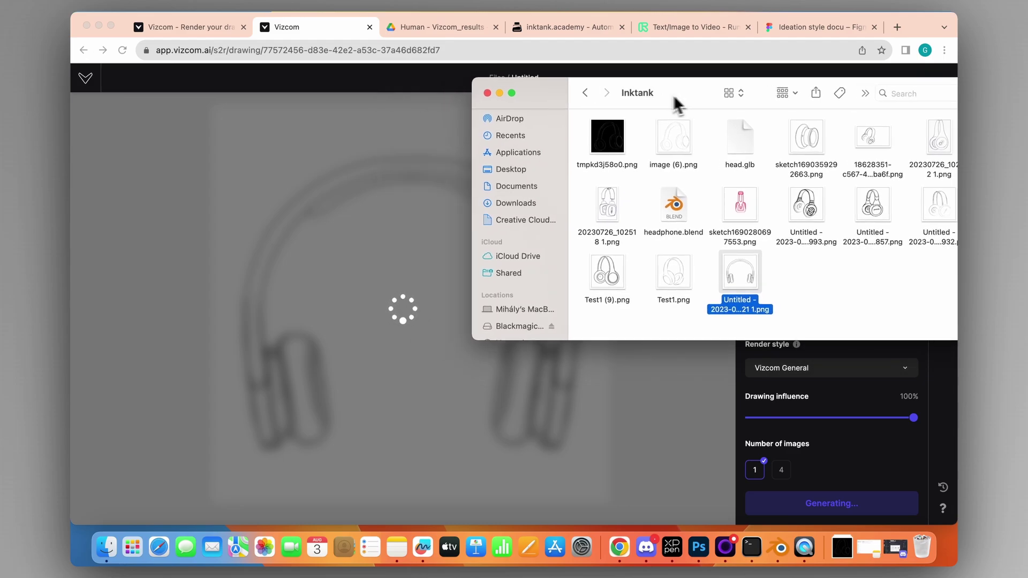
pyautogui.click(500, 93)
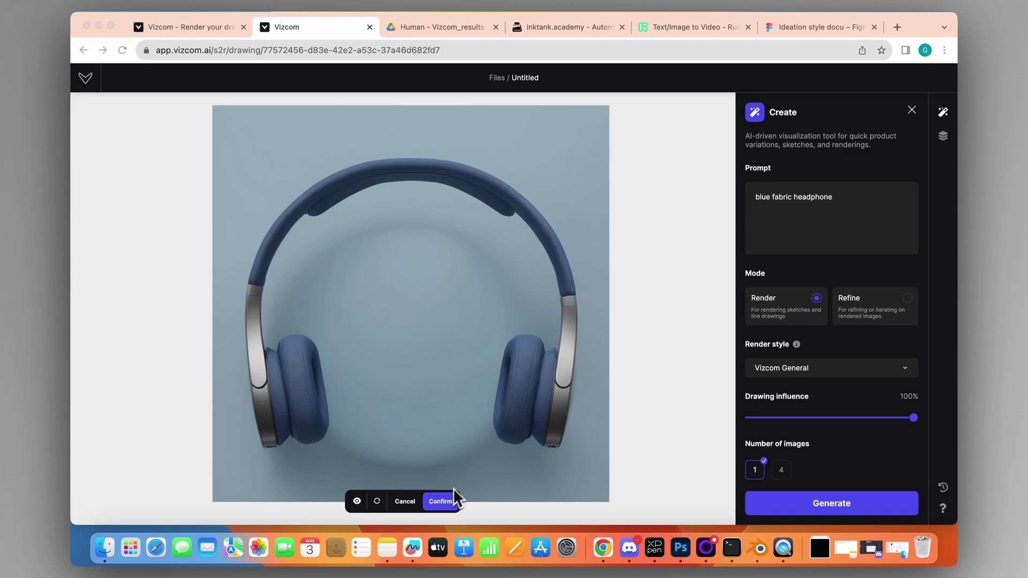
pyautogui.click(404, 501)
pyautogui.click(405, 502)
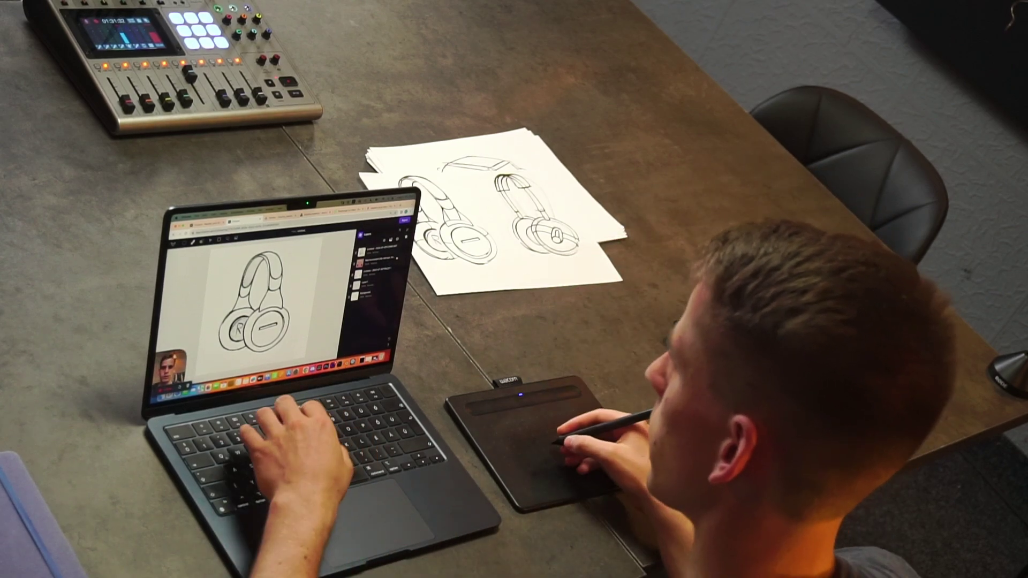
# - Generate and keep a 'dark blue, JBL headphone concept' render at 65% drawing influence
pyautogui.hotkey('ctrl', '+')
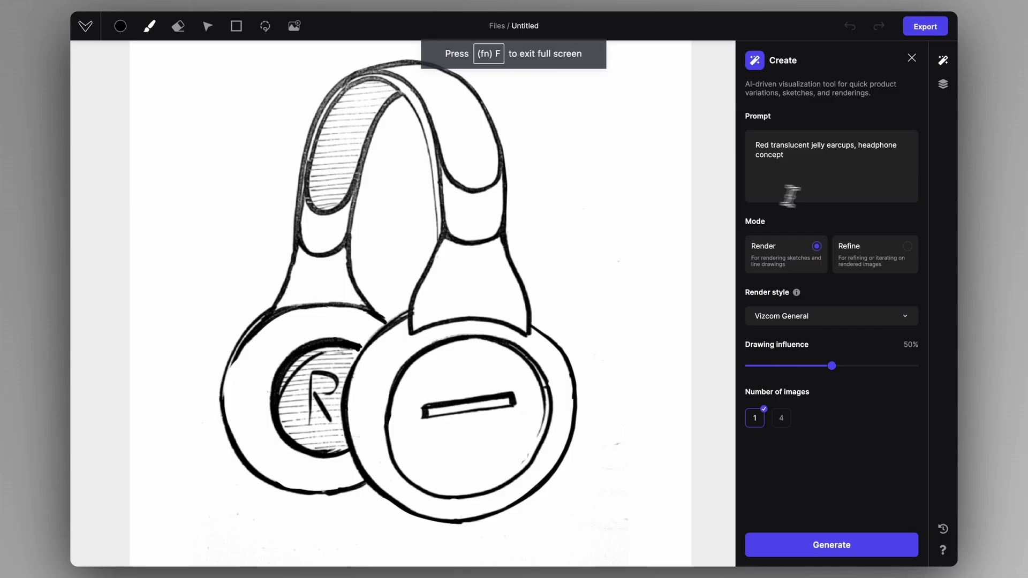
pyautogui.tripleClick(821, 162)
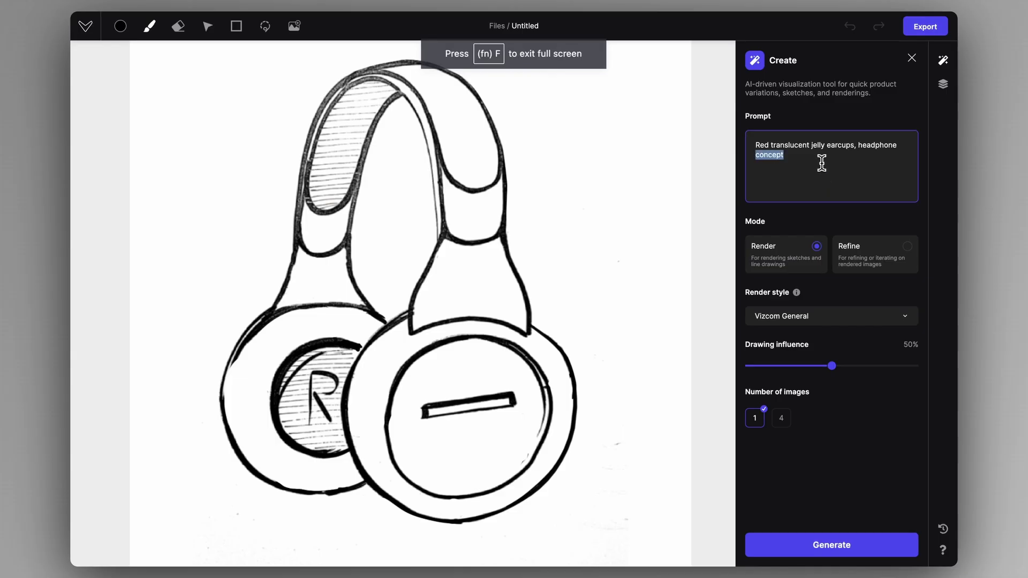
pyautogui.write('b')
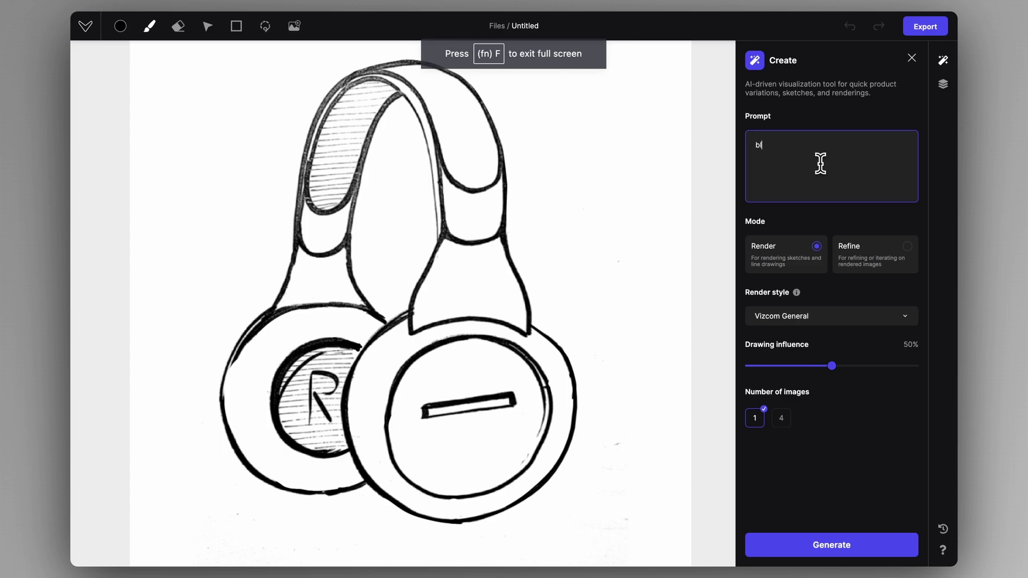
pyautogui.write('lue')
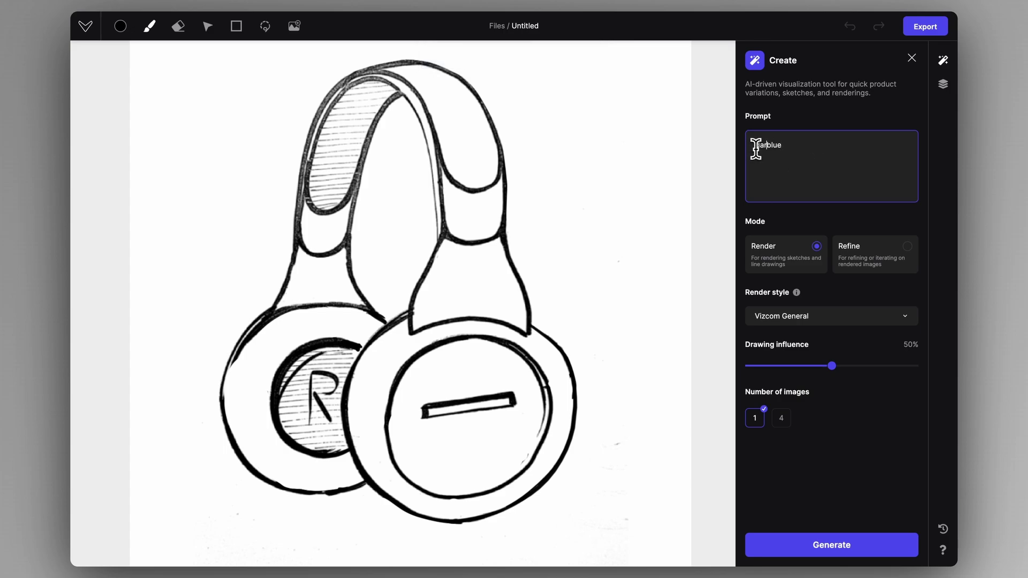
pyautogui.click(809, 147)
pyautogui.moveTo(832, 366); pyautogui.dragTo(857, 367)
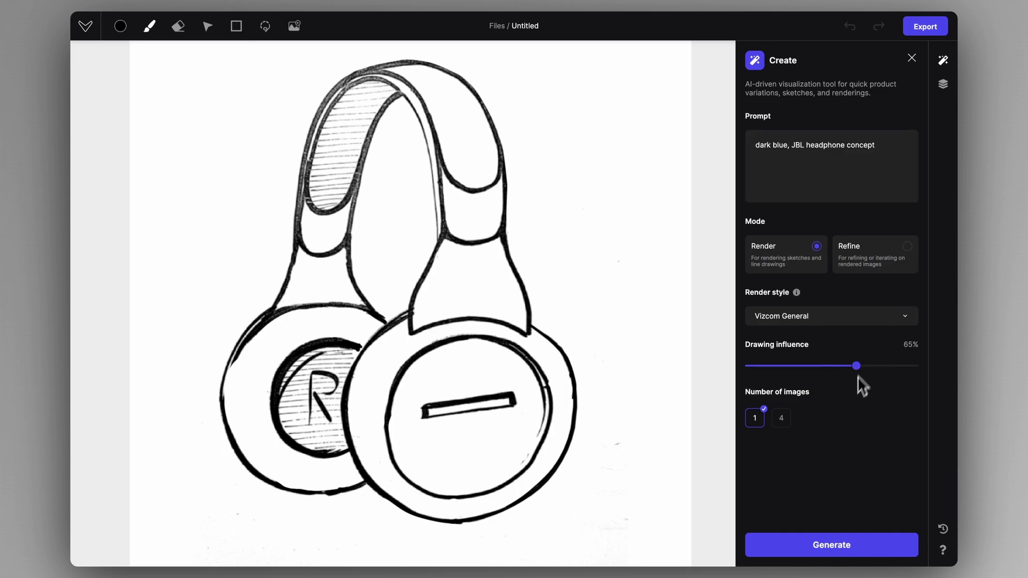
pyautogui.click(831, 530)
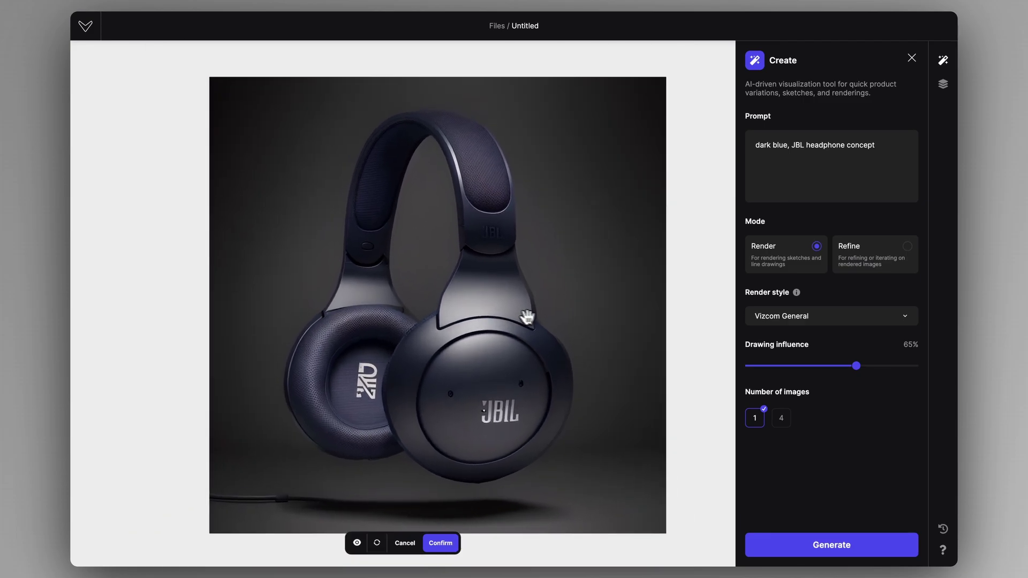
pyautogui.click(440, 543)
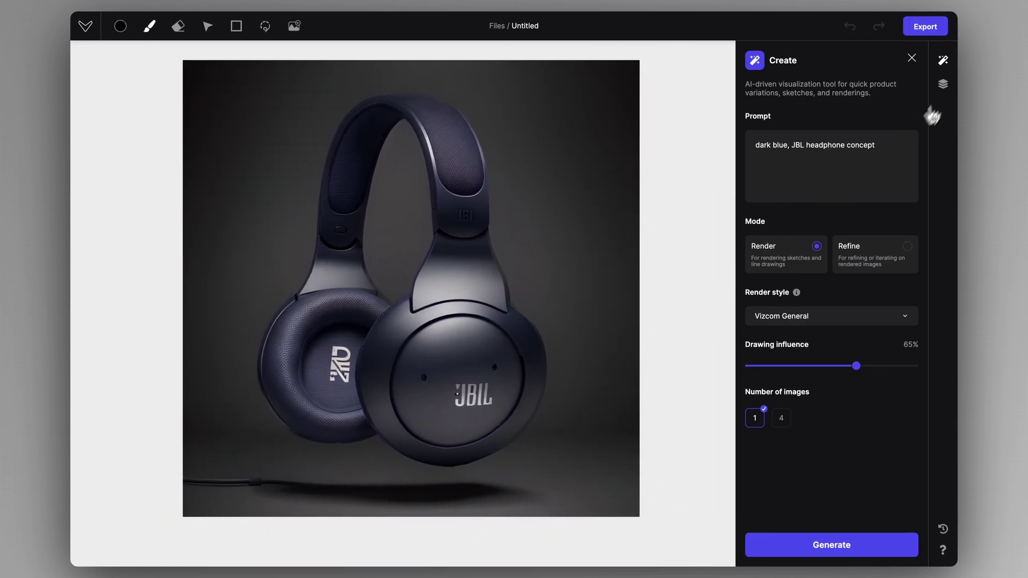
# - Import Test1 (9).png as a new layer and return the browser to full screen
pyautogui.click(944, 84)
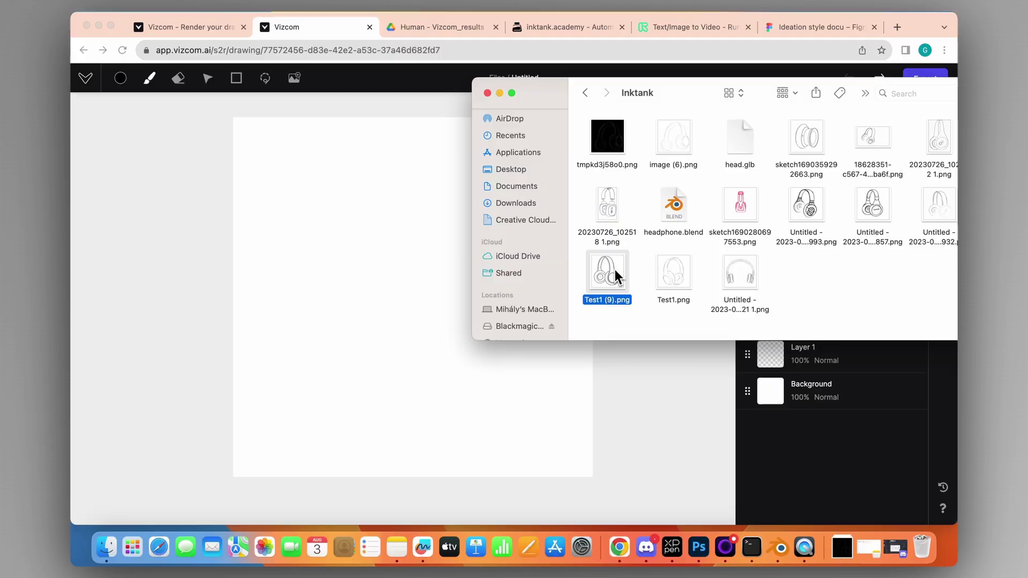
pyautogui.moveTo(615, 271); pyautogui.dragTo(404, 350)
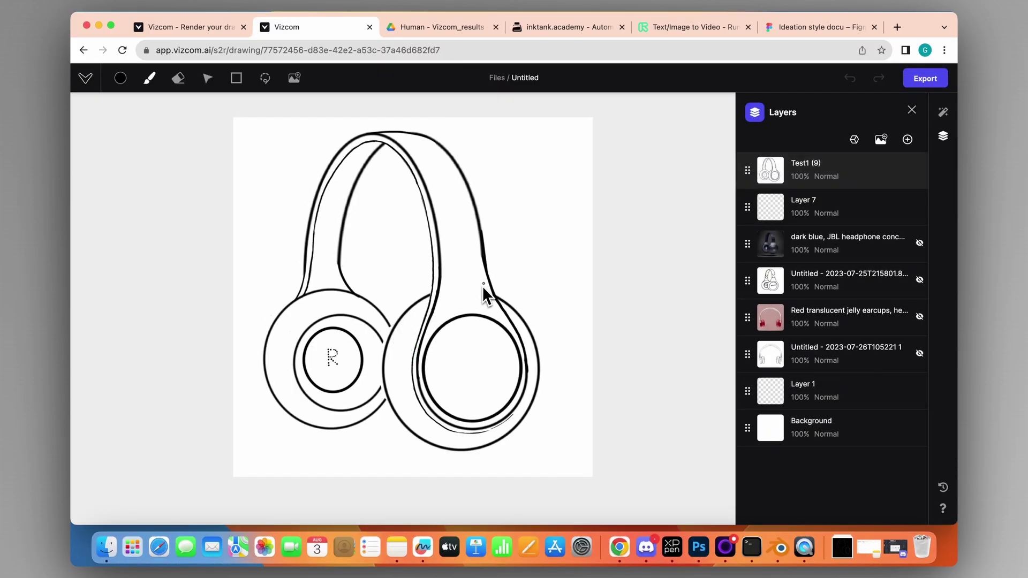
pyautogui.click(111, 26)
# - Generate a trial render of the new sketch, then discard it
pyautogui.click(943, 60)
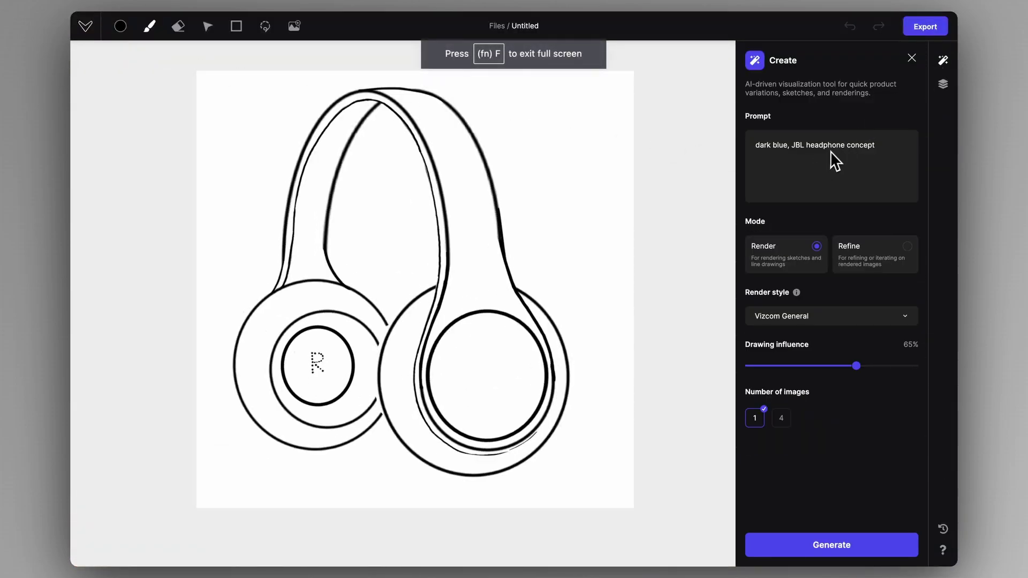
pyautogui.click(844, 544)
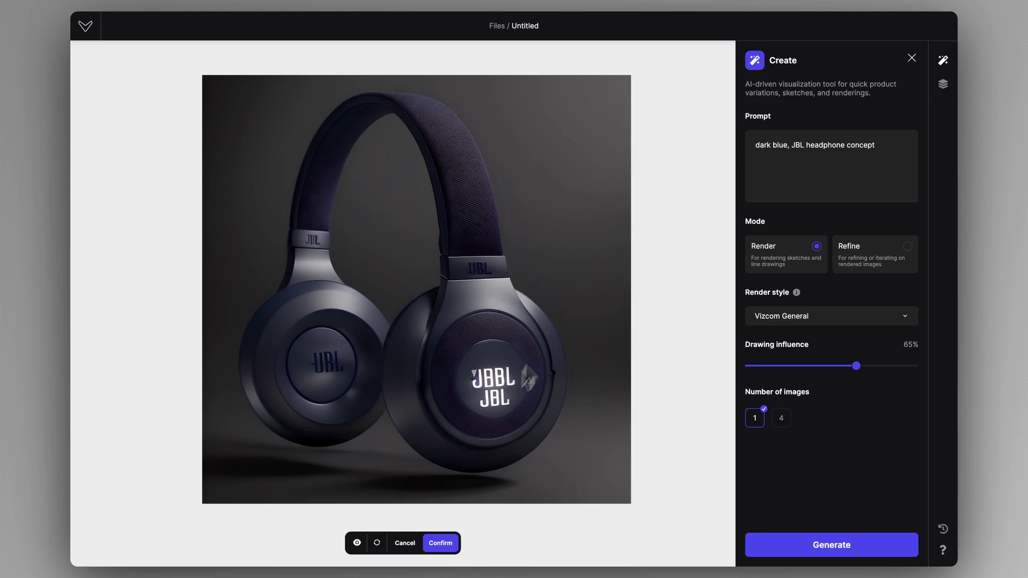
pyautogui.click(404, 544)
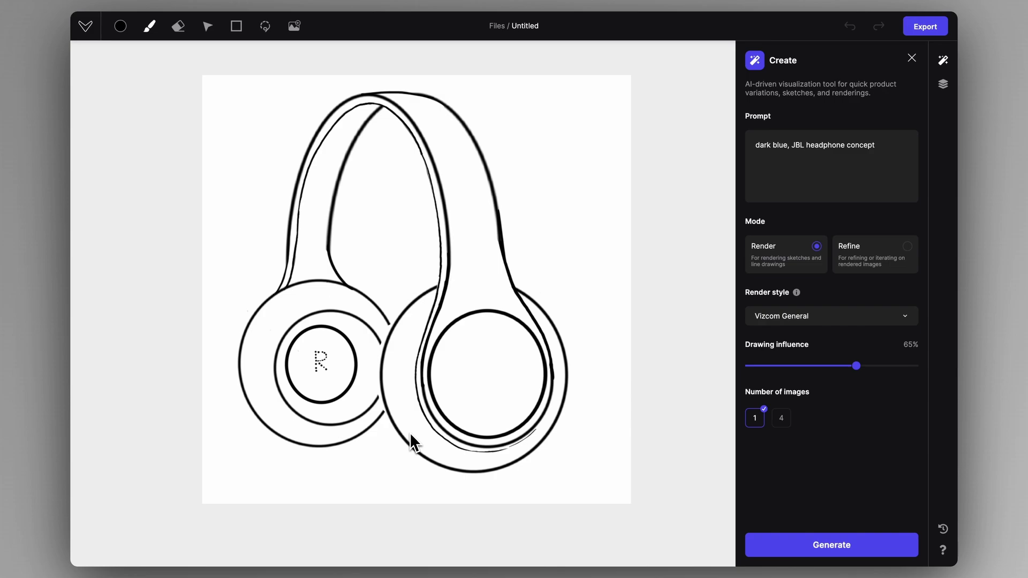
# - Generate and confirm a Volume Render style 'headphone' render at 100% drawing influence
pyautogui.click(810, 319)
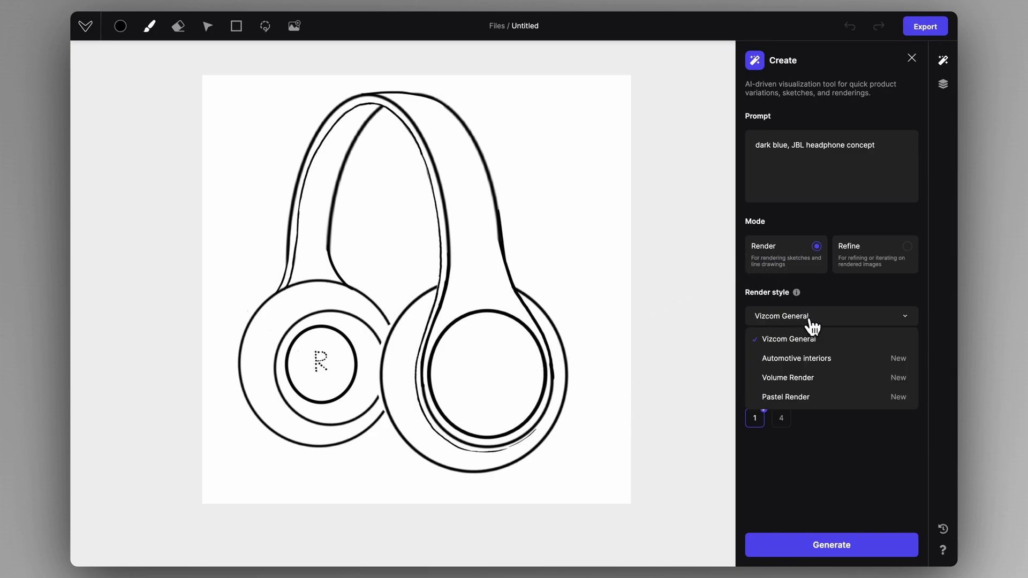
pyautogui.click(811, 375)
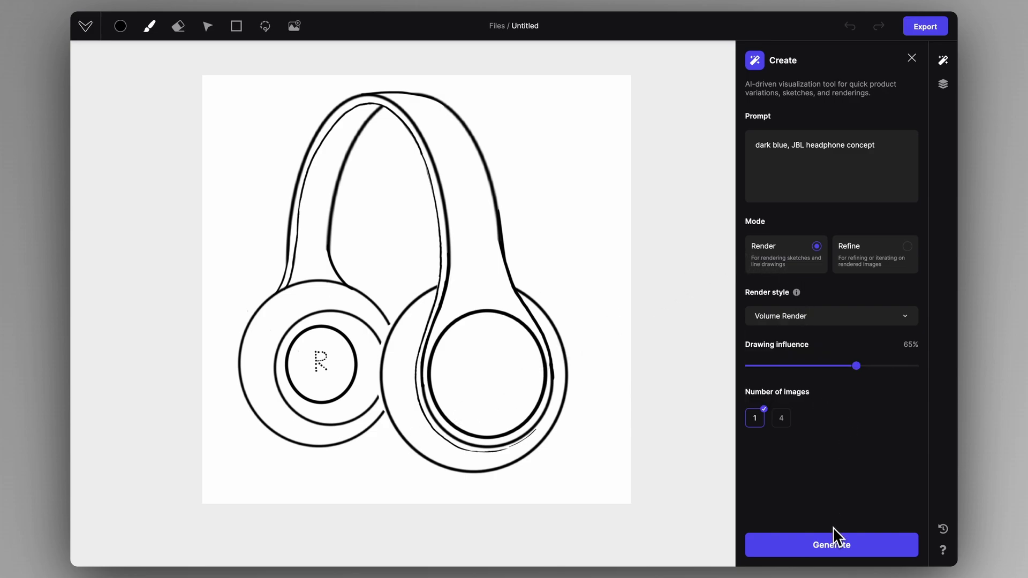
pyautogui.click(916, 368)
pyautogui.tripleClick(807, 150)
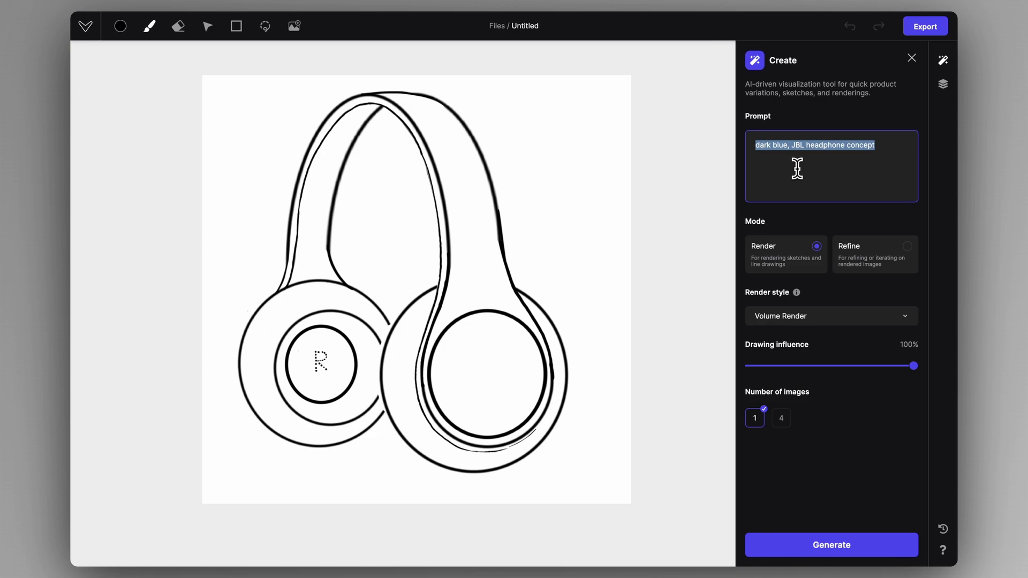
pyautogui.write('headphone')
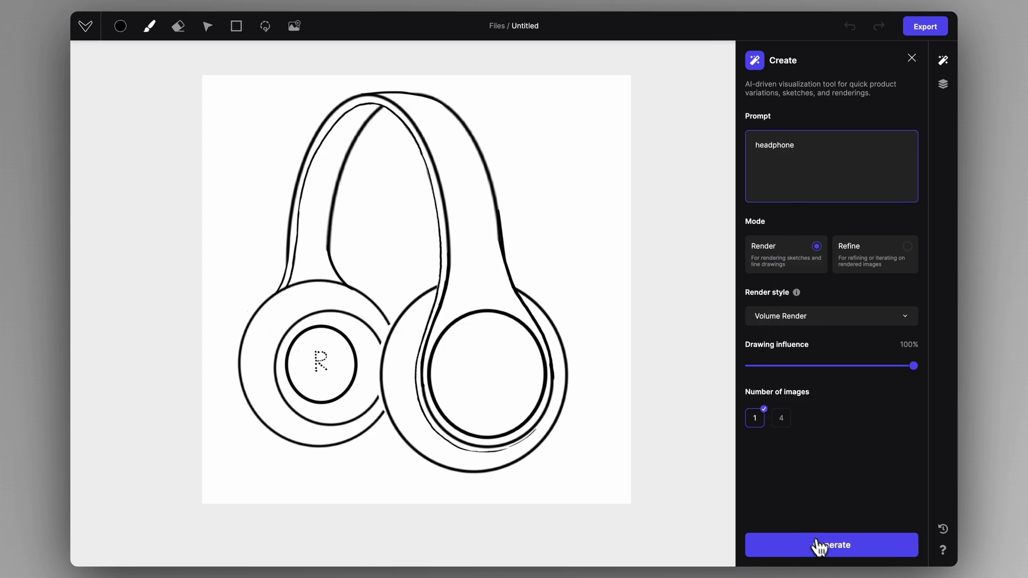
pyautogui.click(821, 543)
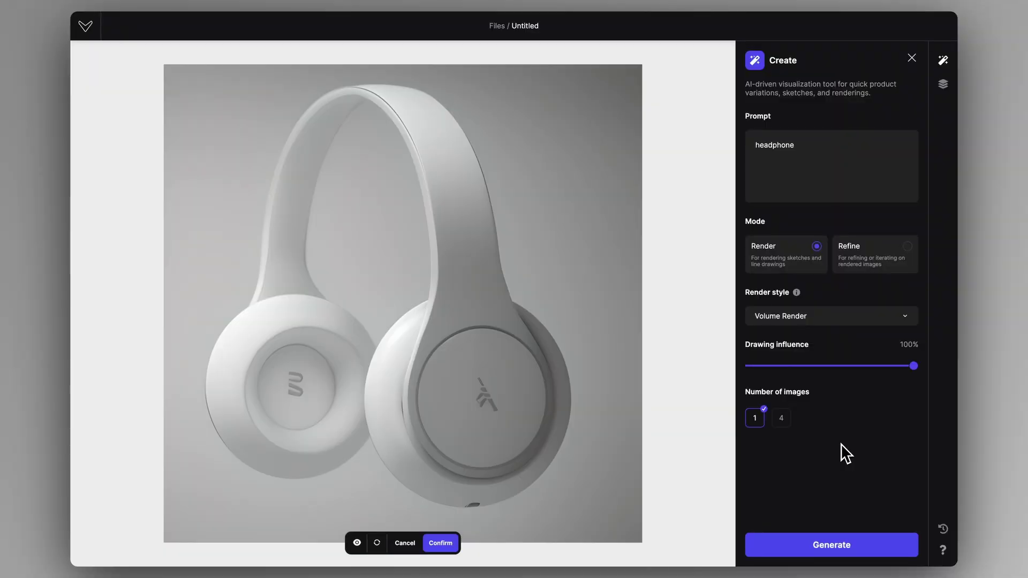
pyautogui.click(445, 545)
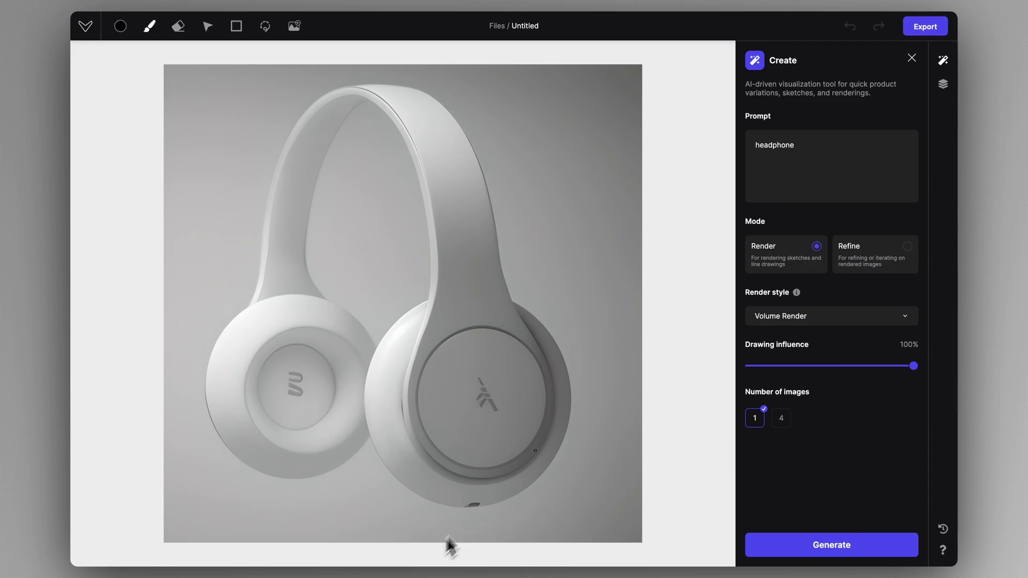
# - Duplicate the sketch overlay layer and fade the copy to 32% opacity
pyautogui.click(943, 85)
pyautogui.click(894, 156)
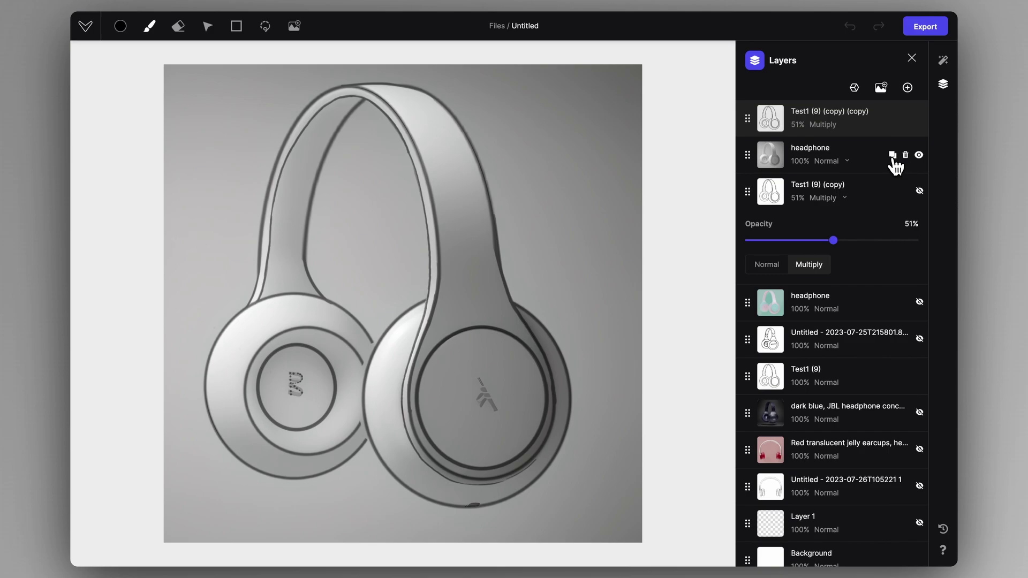
pyautogui.click(834, 127)
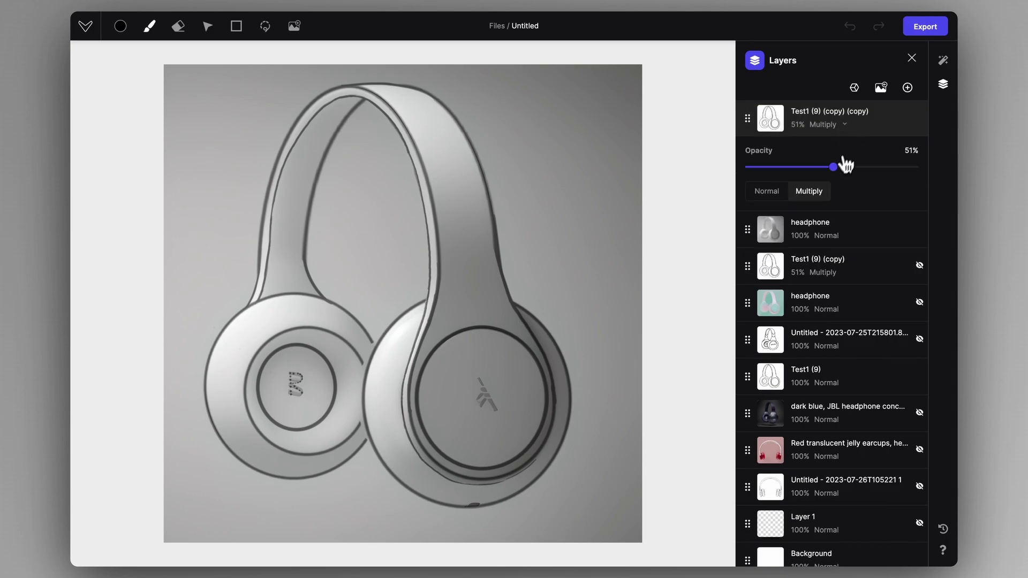
pyautogui.moveTo(846, 165)
pyautogui.mouseDown()
pyautogui.moveTo(887, 170)
pyautogui.moveTo(769, 170)
pyautogui.mouseUp()
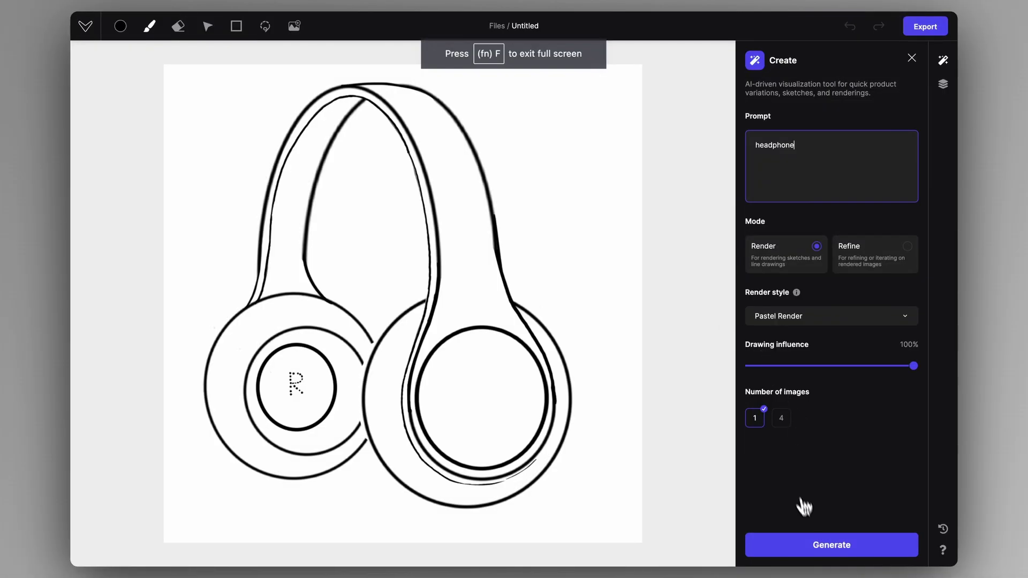
# - Generate a Pastel Render of the 'headphone' prompt at 100% influence
pyautogui.click(823, 544)
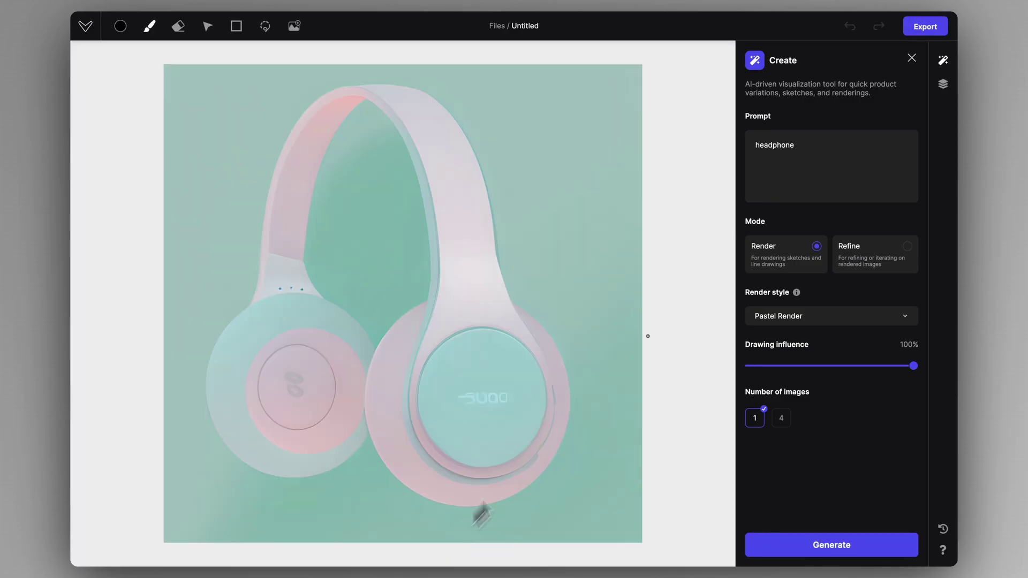
# - Duplicate Test1 (9), set the copy to Multiply at 51% opacity, and hide it
pyautogui.click(944, 85)
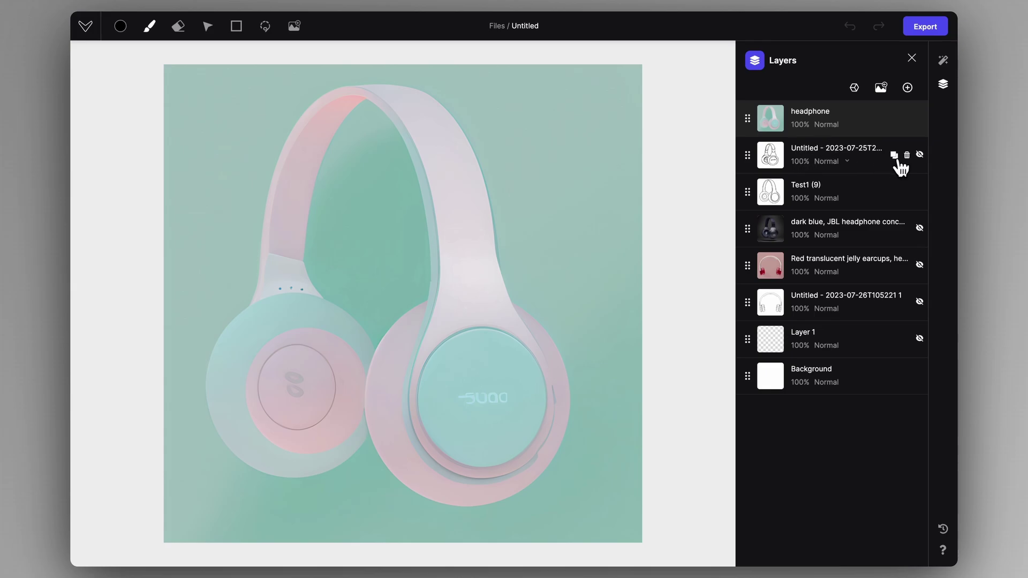
pyautogui.click(894, 155)
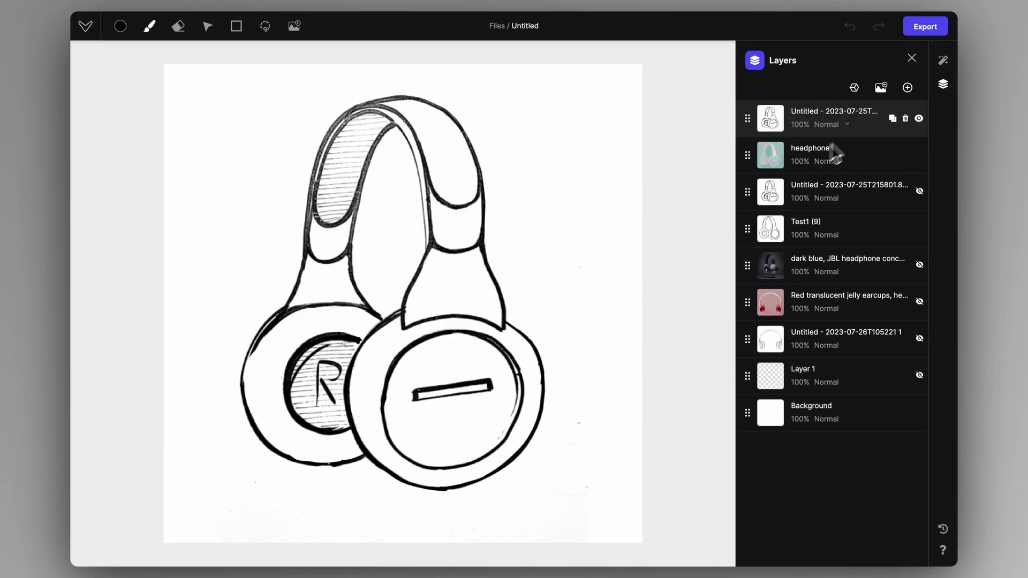
pyautogui.click(904, 120)
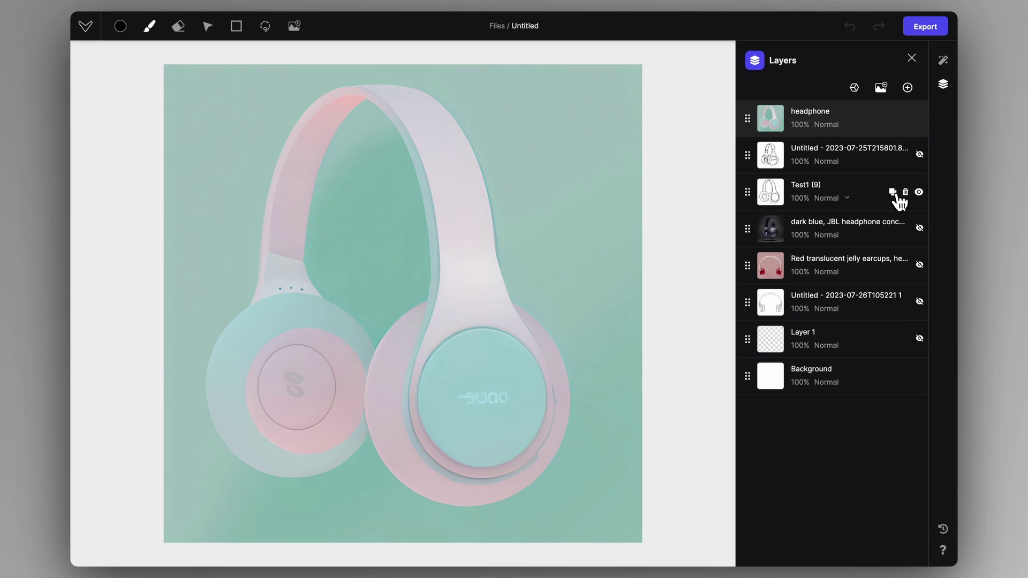
pyautogui.click(892, 192)
pyautogui.click(837, 127)
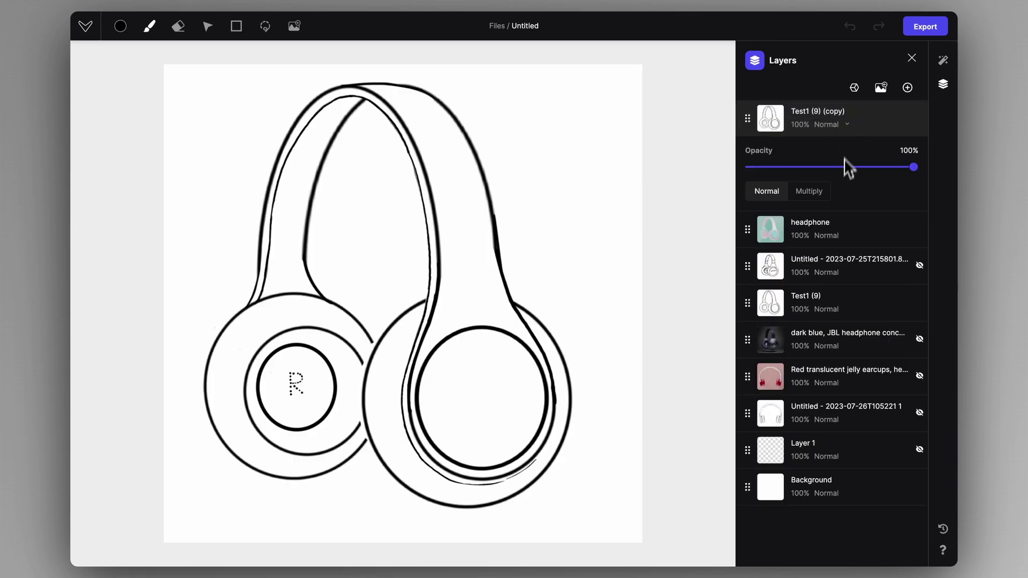
pyautogui.click(816, 193)
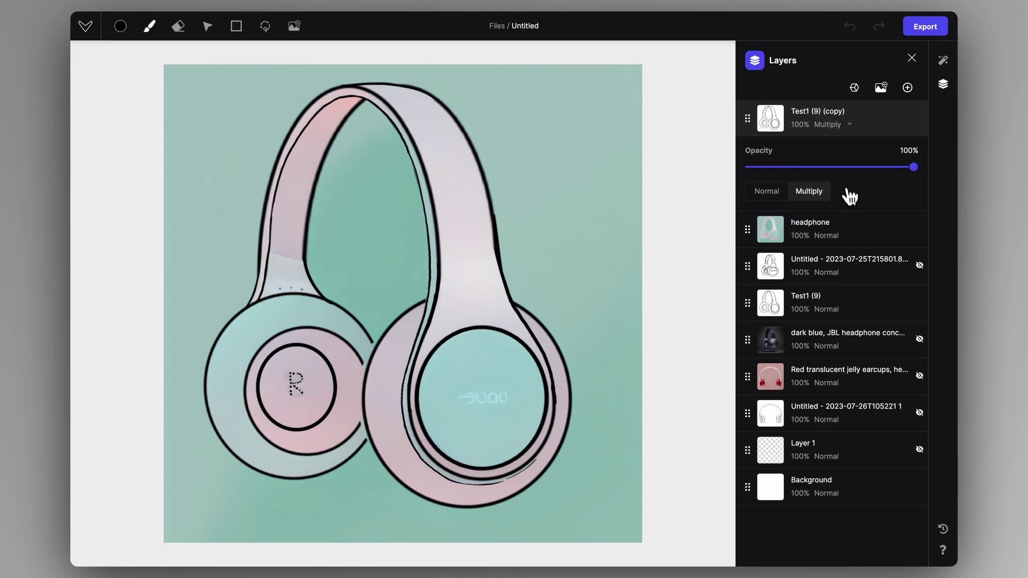
pyautogui.moveTo(808, 167); pyautogui.dragTo(836, 172)
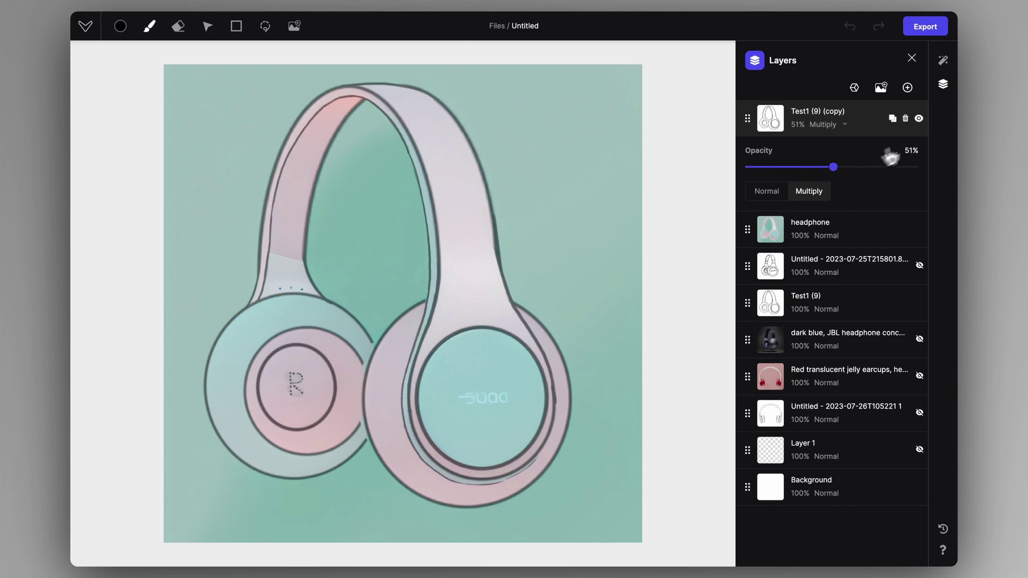
pyautogui.click(919, 118)
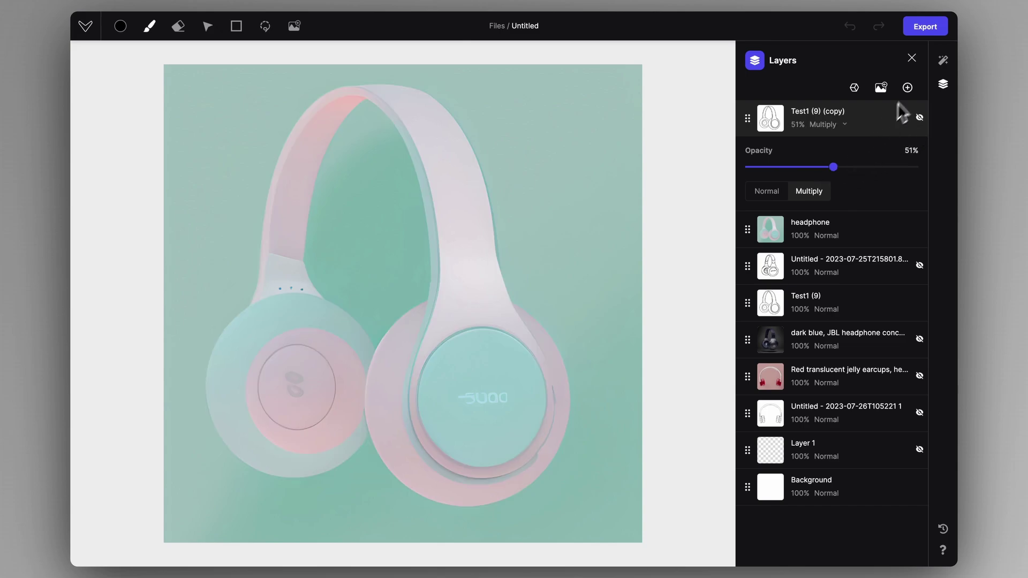
pyautogui.click(919, 227)
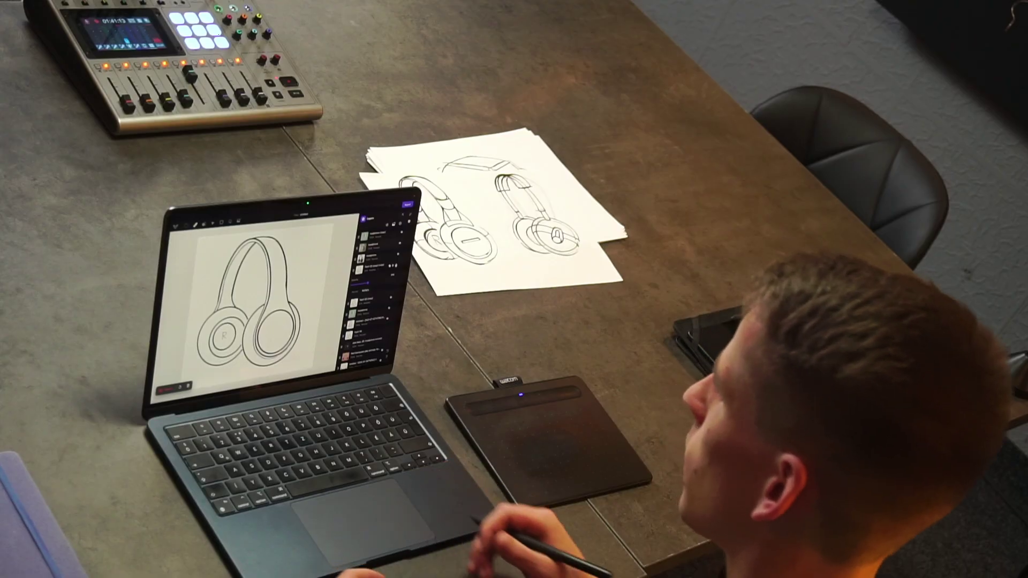